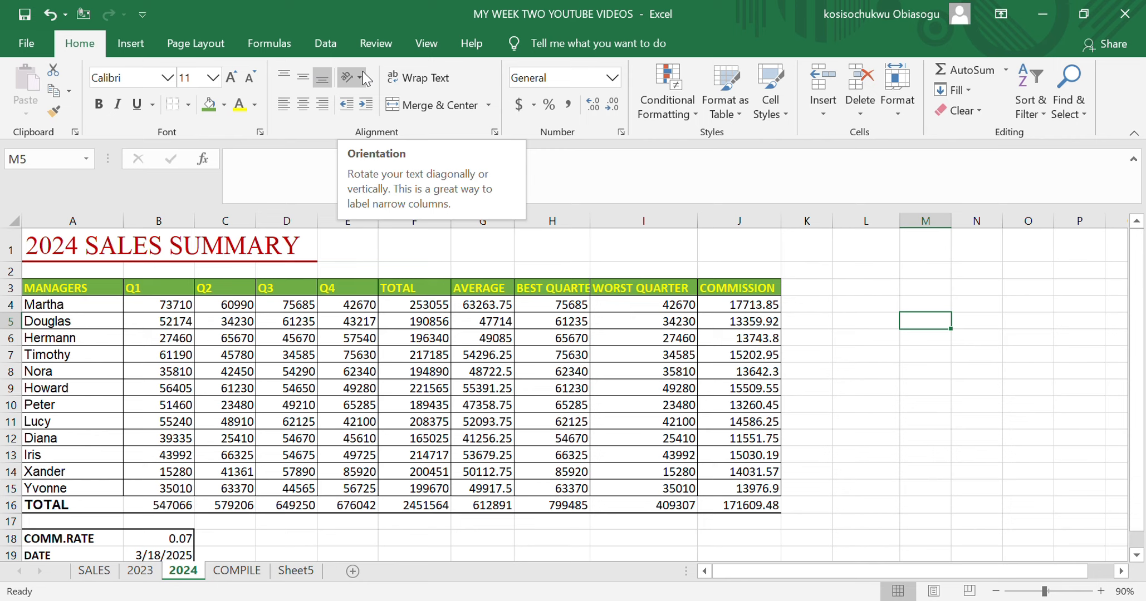
left_click(363, 73)
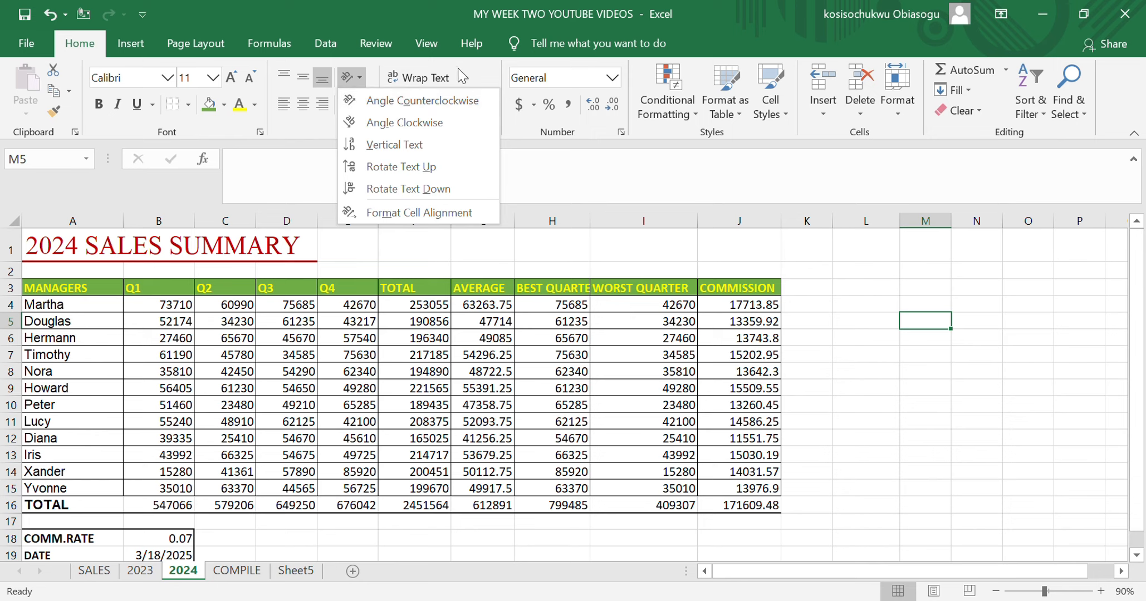
left_click(477, 81)
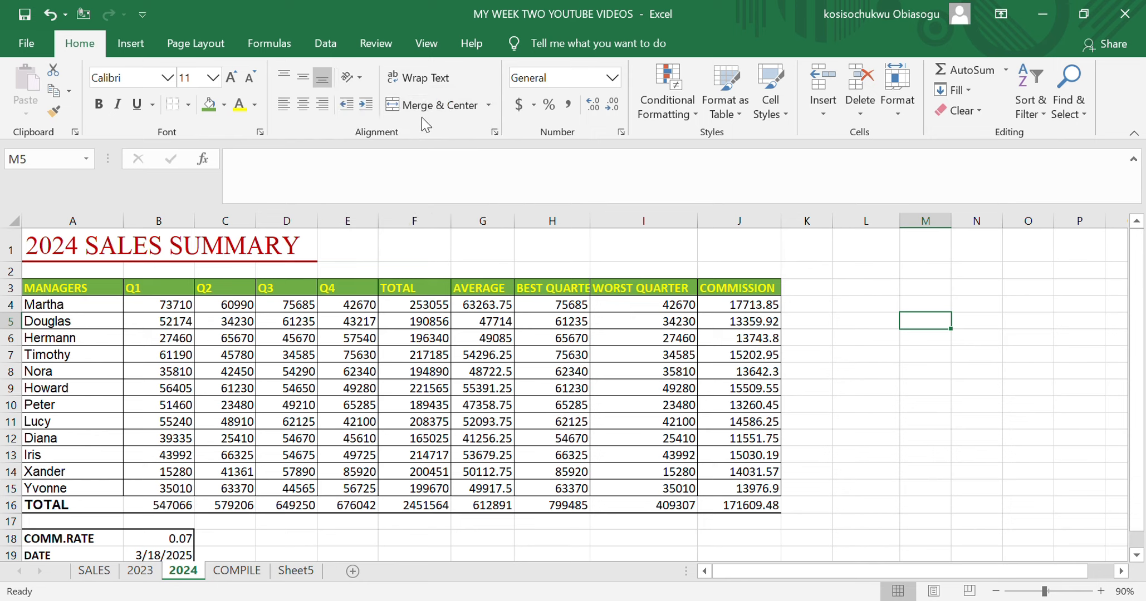
left_click(490, 106)
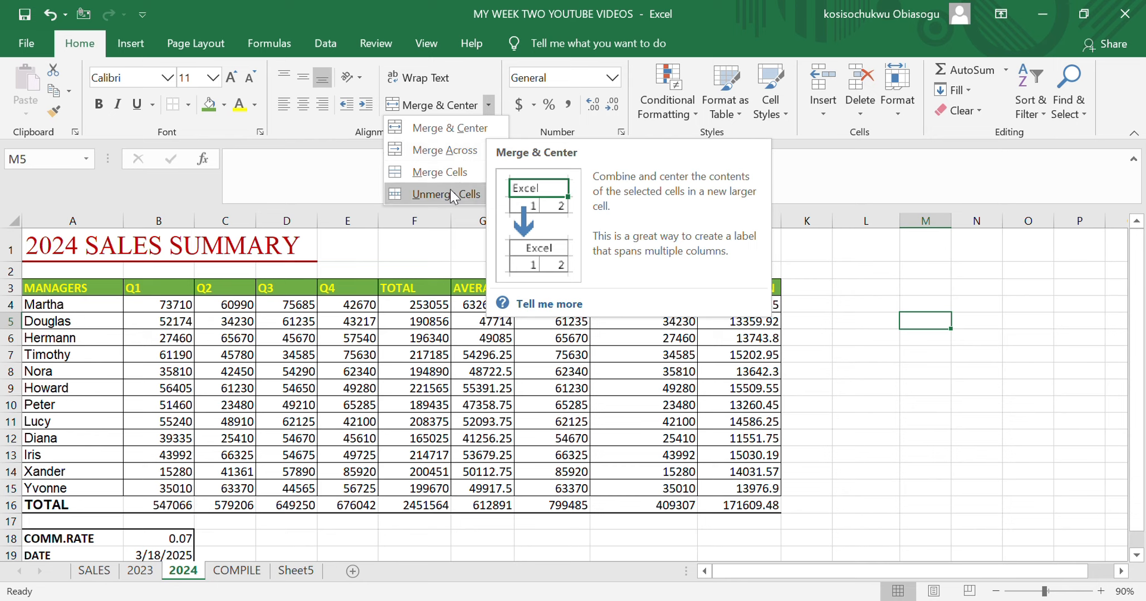
left_click(996, 308)
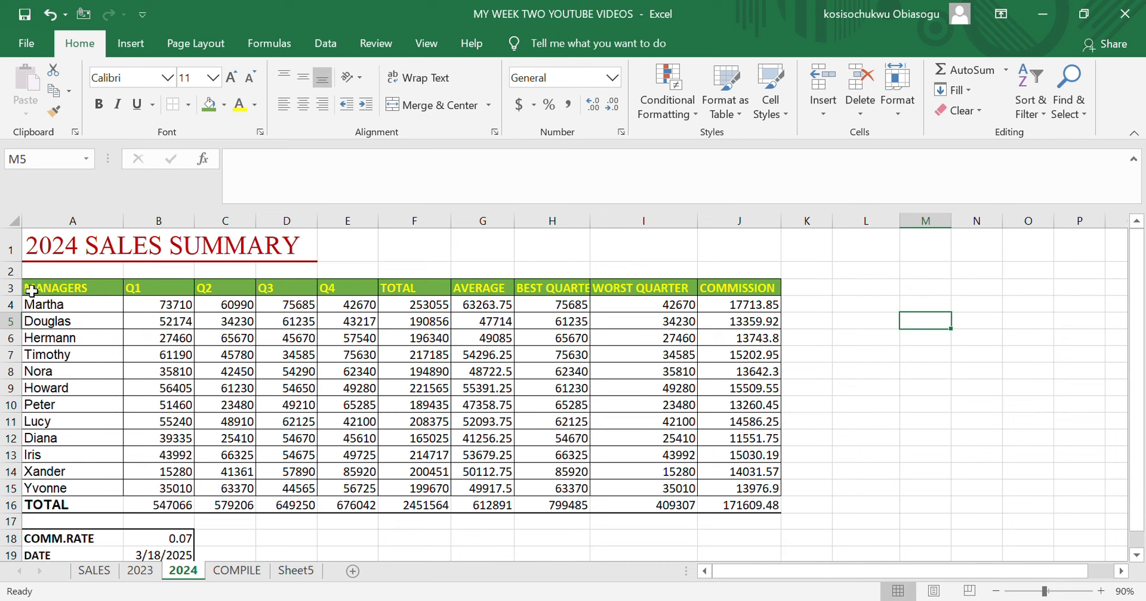
- Centre the contents of the sales table and the rate and date rows beneath it horizontally, across the range A3:J19
left_click_drag(35, 295, 742, 544)
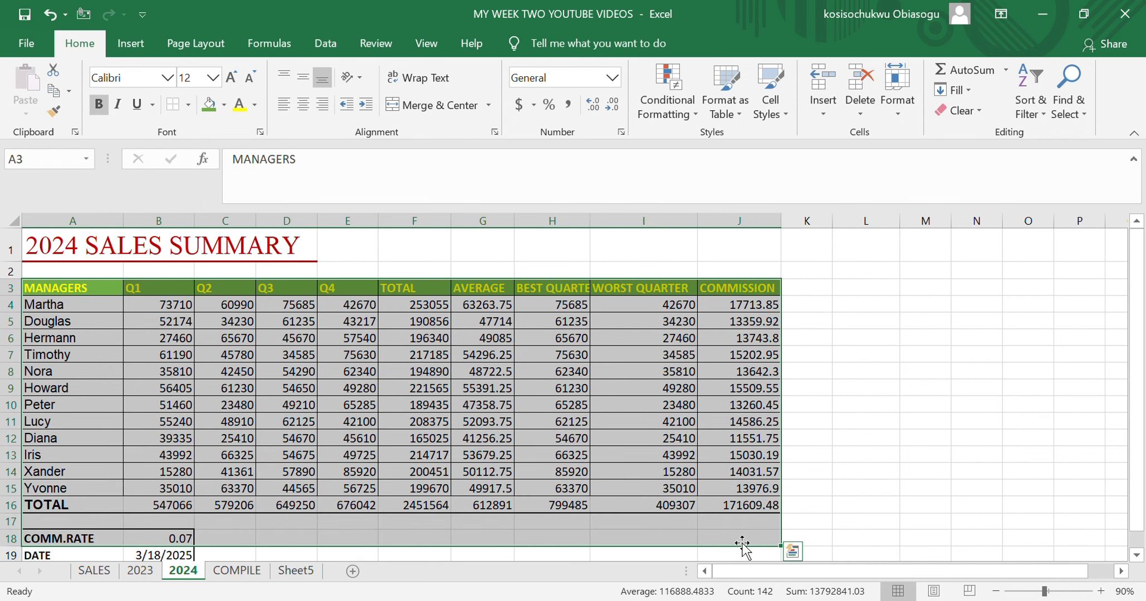
left_click(829, 471)
left_click_drag(44, 287, 761, 515)
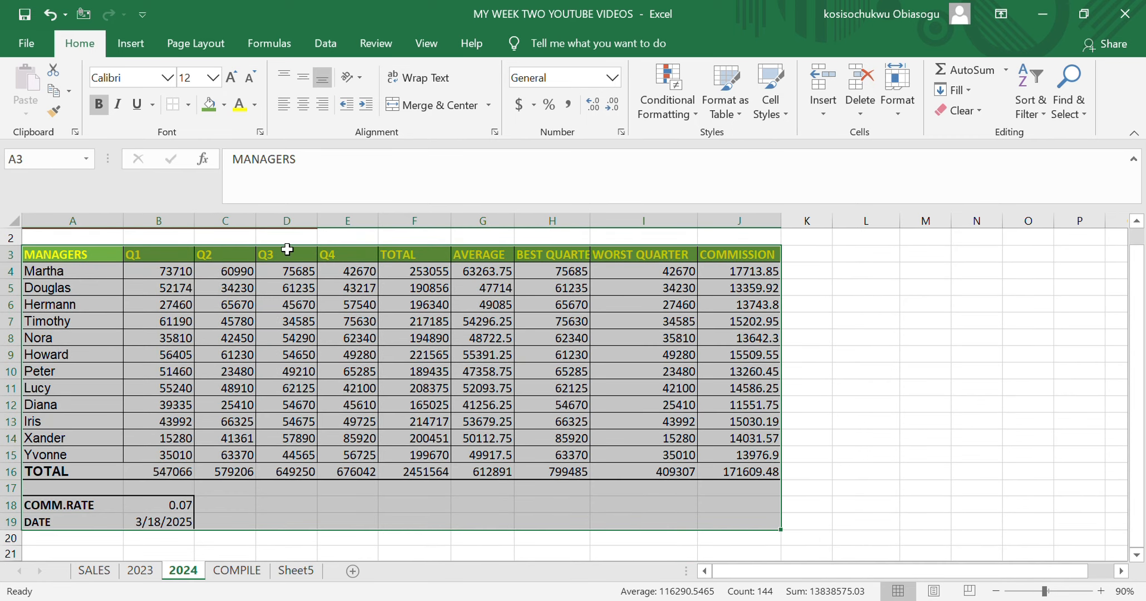
left_click(303, 106)
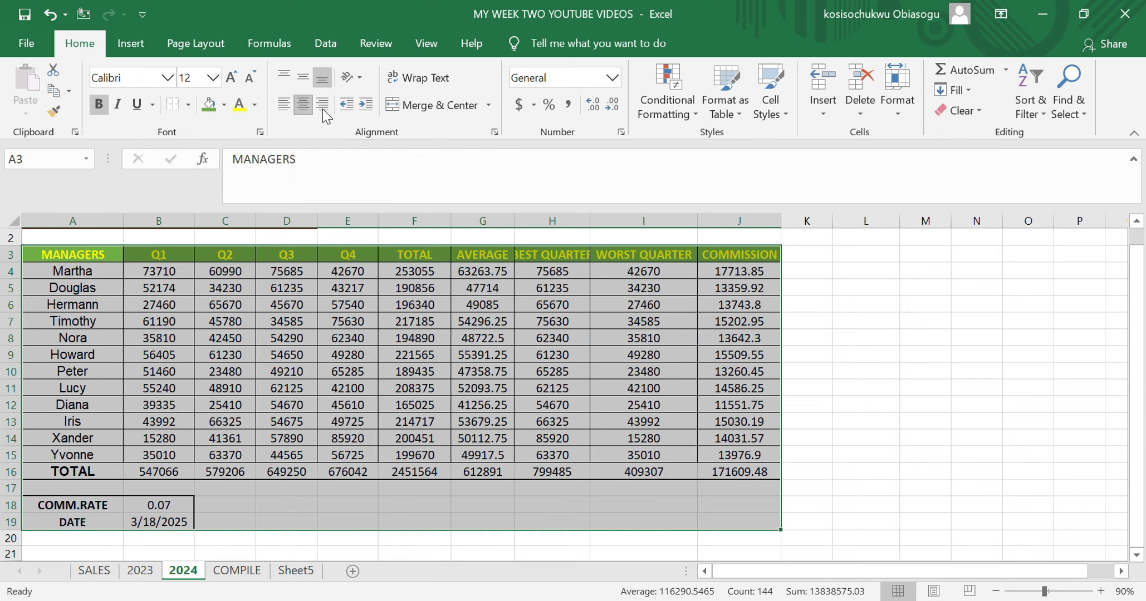
left_click(876, 319)
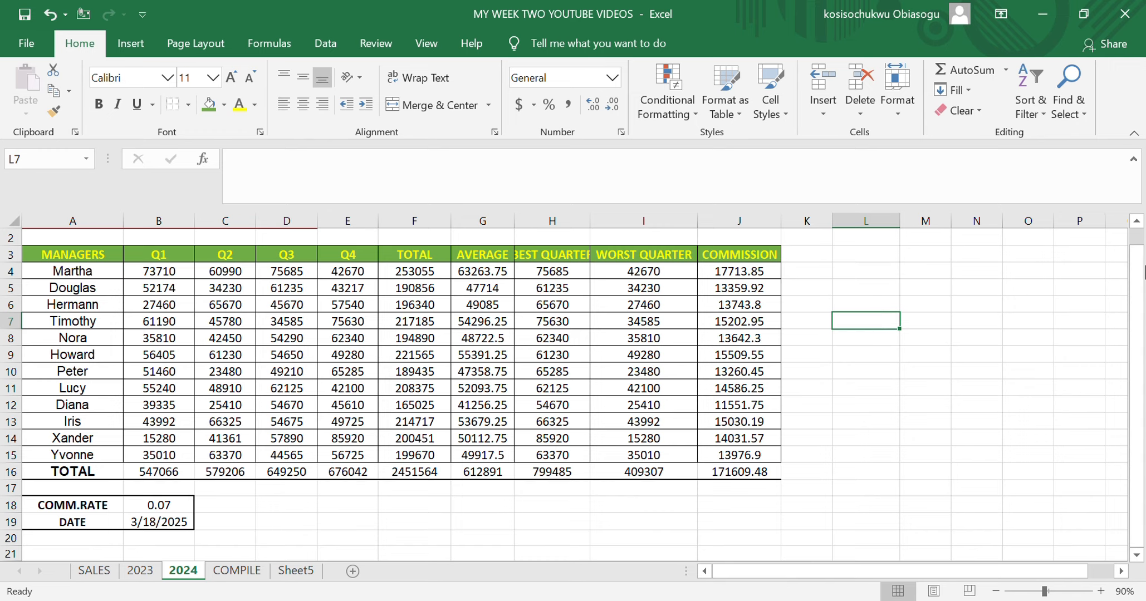
- Merge and center the 2024 SALES SUMMARY title across A1:I1 and align it to the middle vertically
left_click(1138, 223)
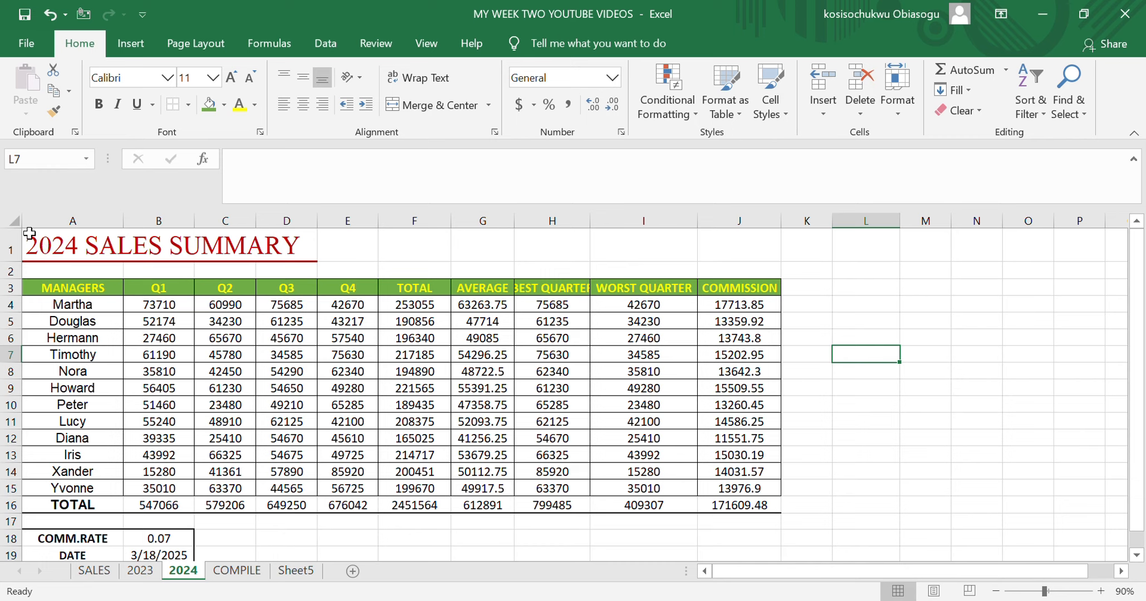
left_click_drag(29, 233, 628, 249)
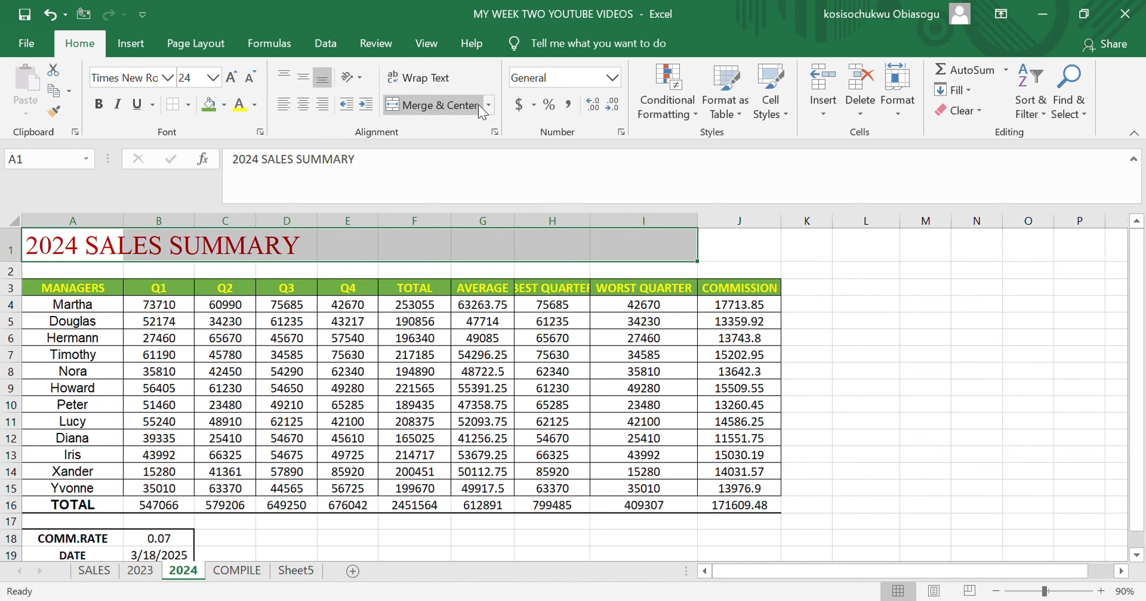
left_click(454, 106)
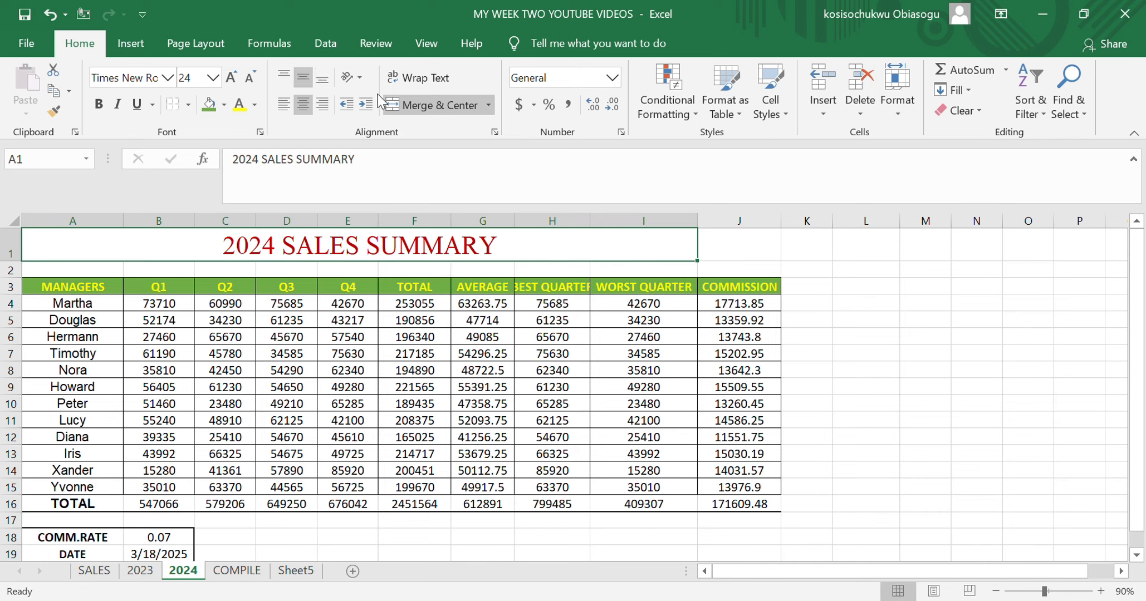
left_click(311, 83)
- Widen the BEST QUARTER column slightly and wrap the text in the header row A3:J3
left_click_drag(589, 220, 592, 219)
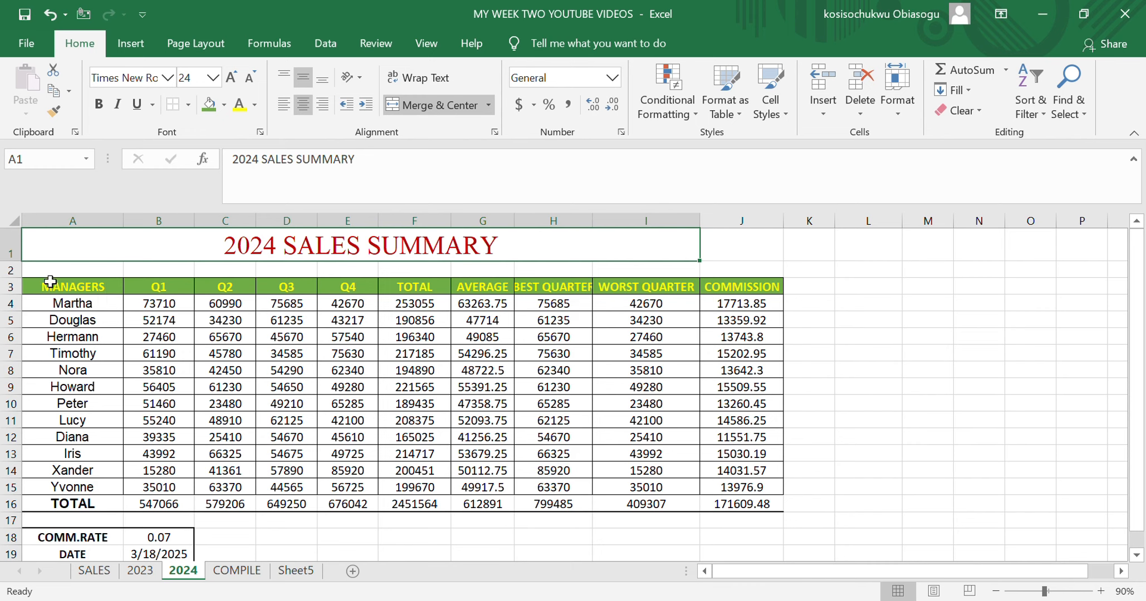
left_click_drag(44, 284, 749, 292)
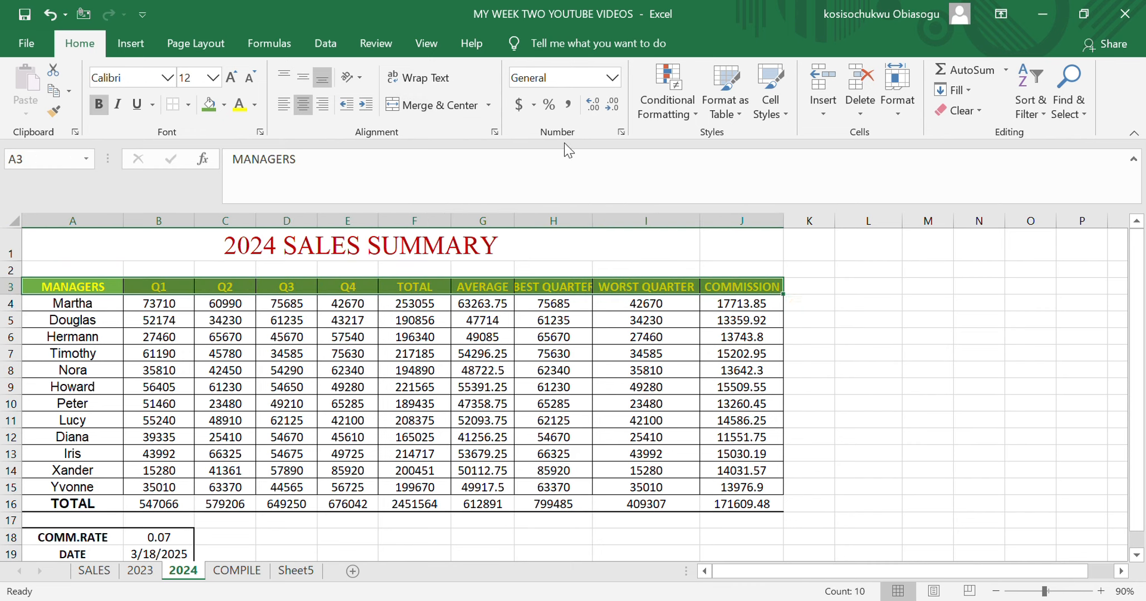
left_click(444, 86)
left_click(917, 332)
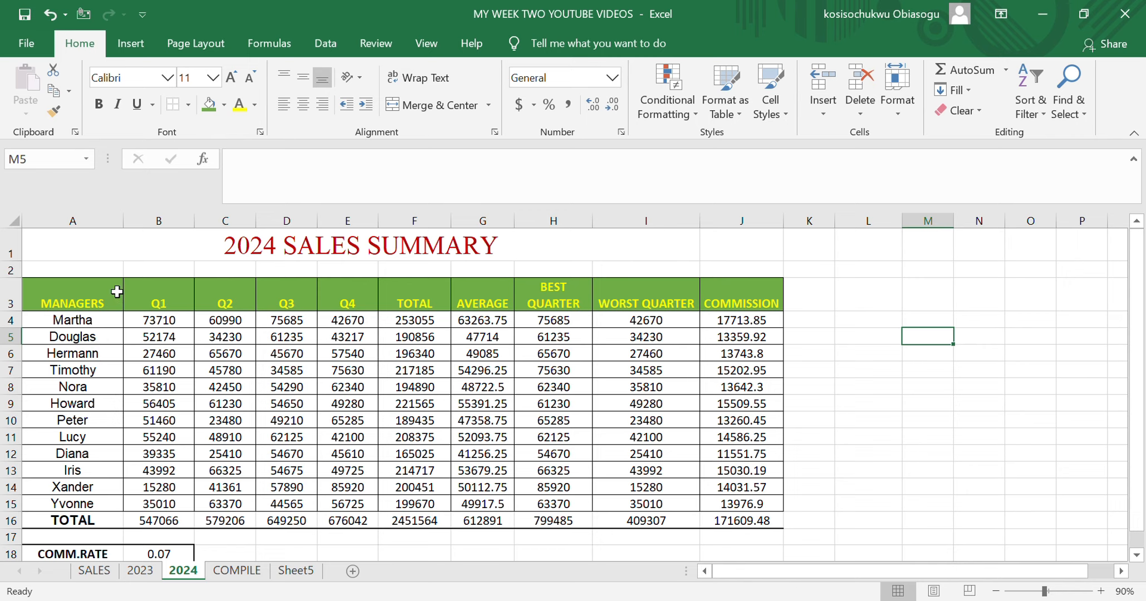
left_click(912, 306)
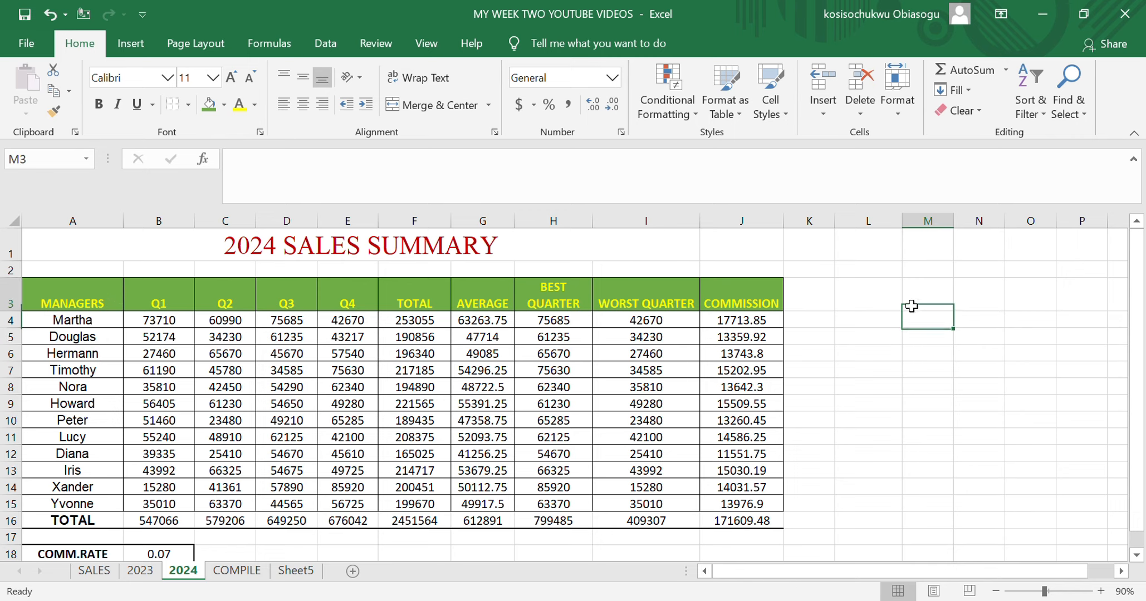
- Try the wrapped header row A3:J3 with its text angled counterclockwise, angled clockwise, rotated up and rotated down
left_click_drag(34, 283, 758, 291)
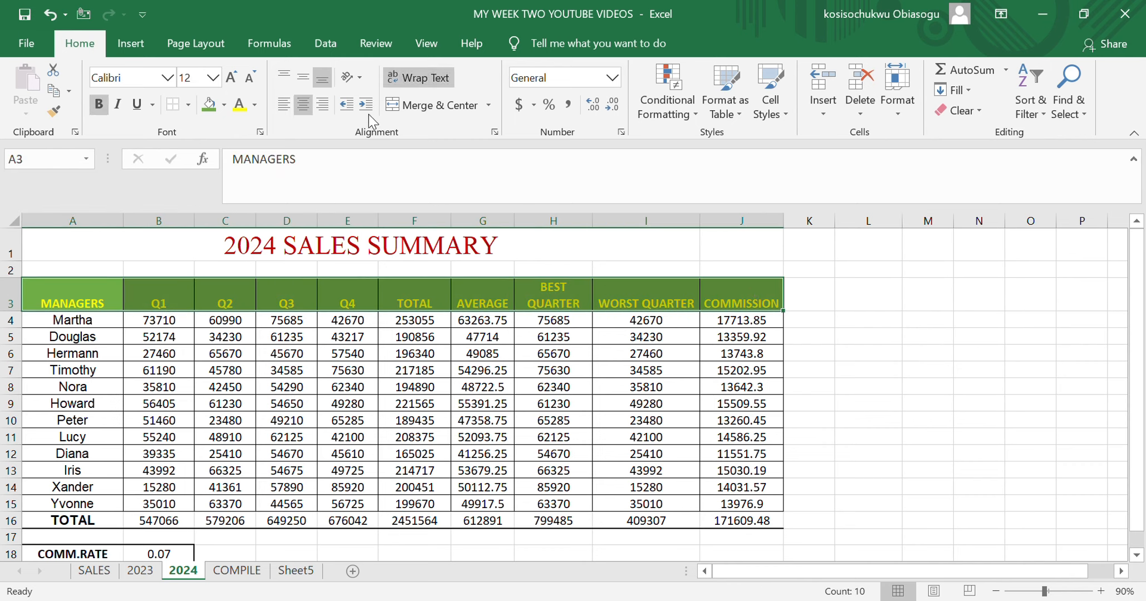
left_click(359, 79)
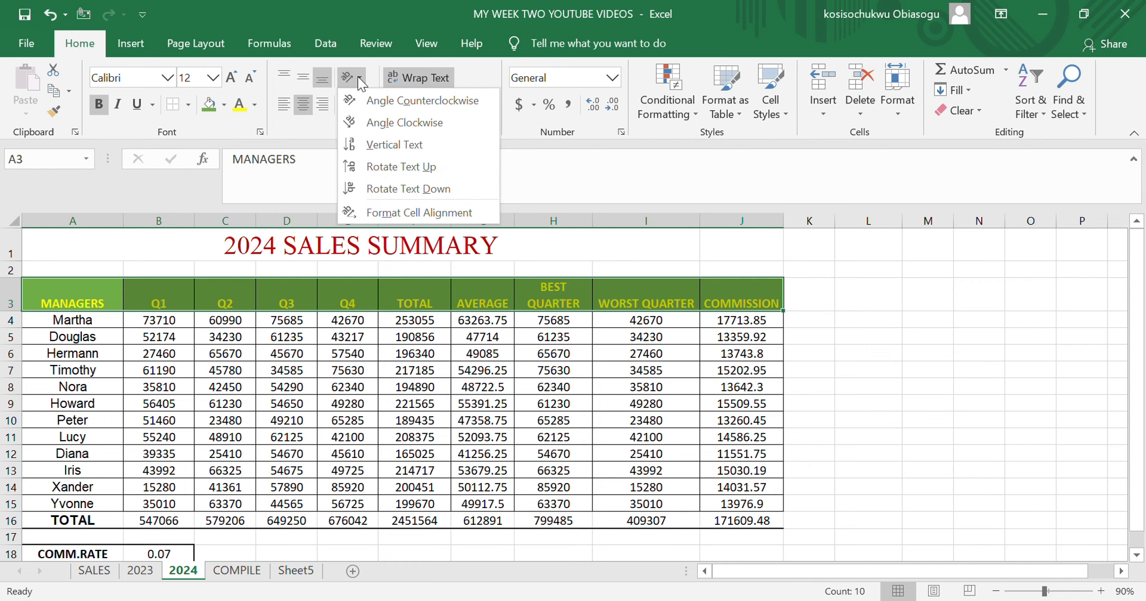
left_click(378, 103)
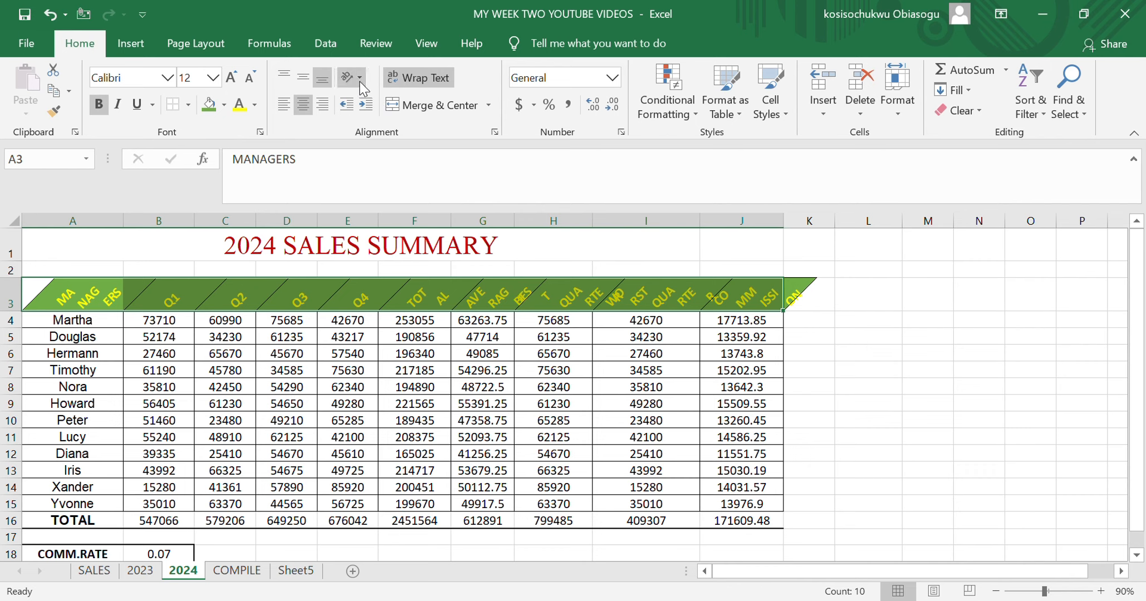
left_click(360, 83)
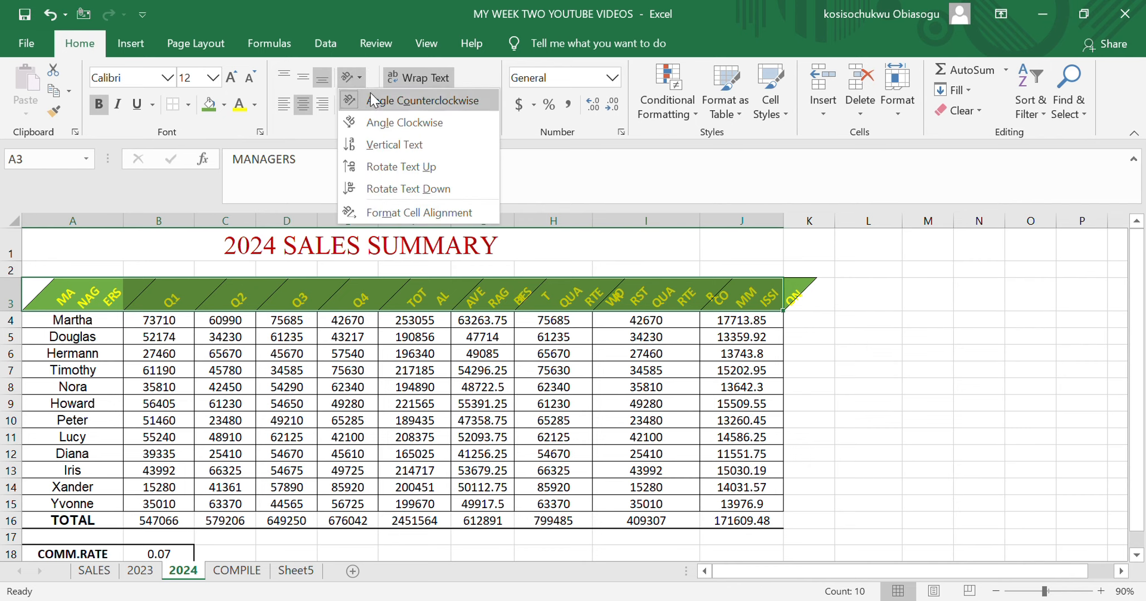
left_click(390, 126)
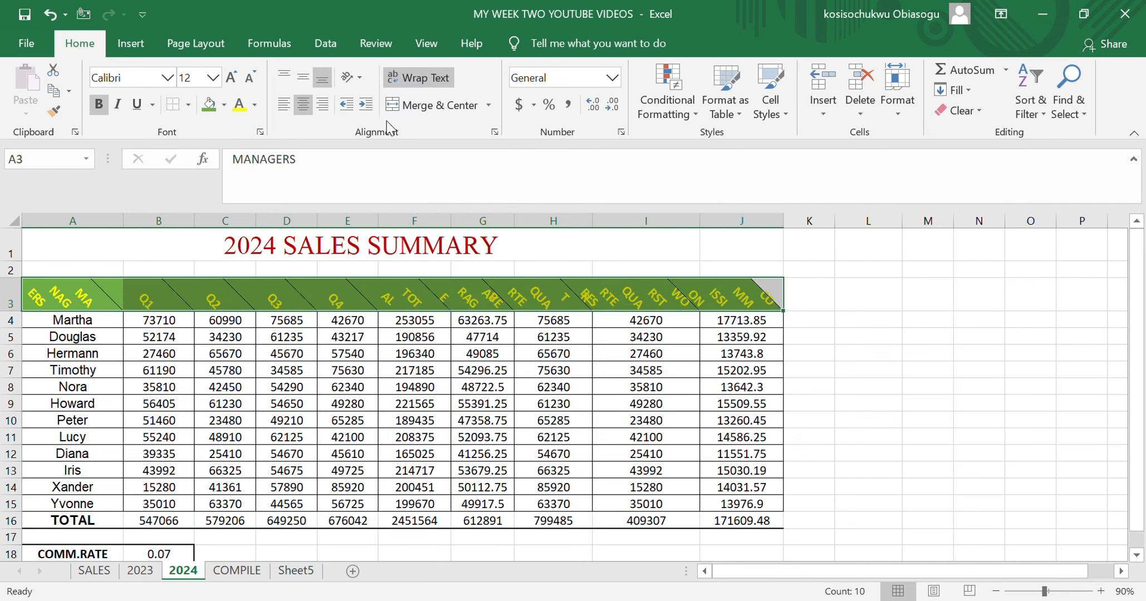
left_click(359, 78)
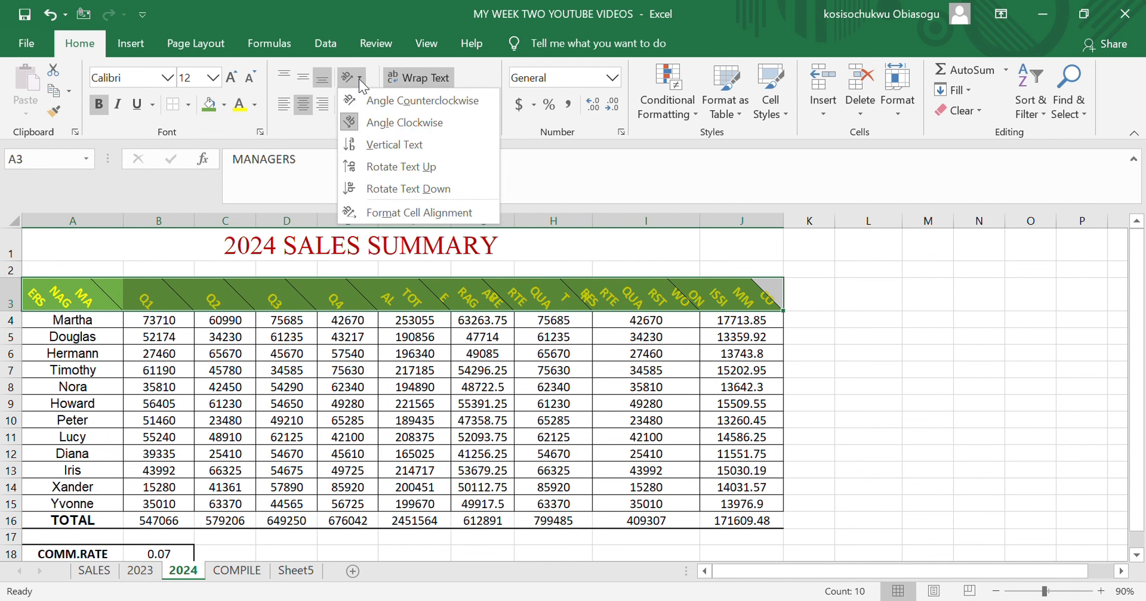
left_click(398, 165)
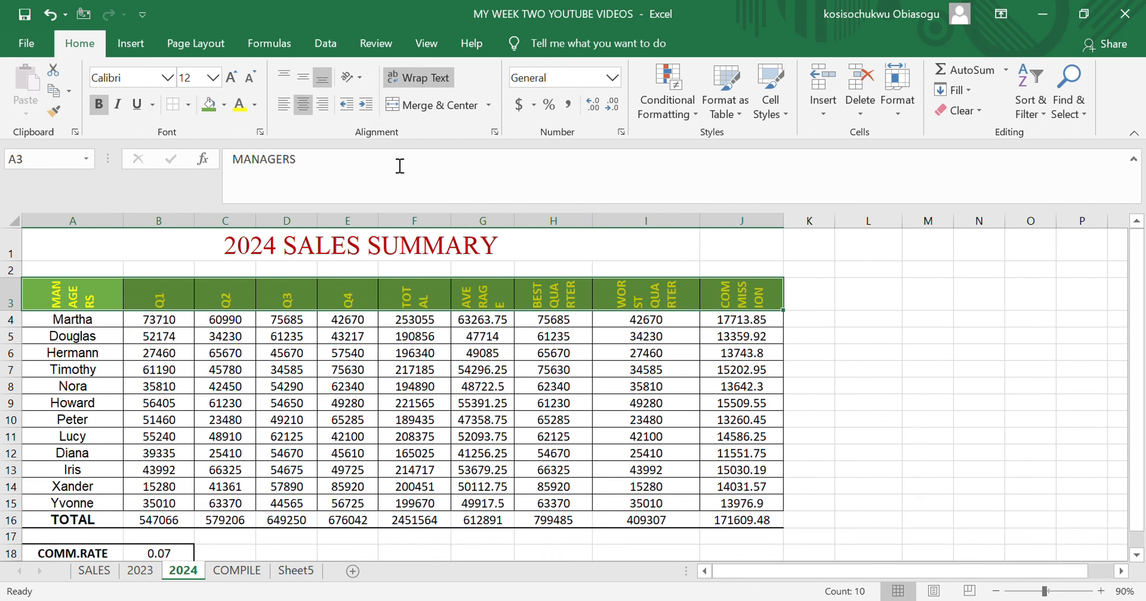
left_click(363, 82)
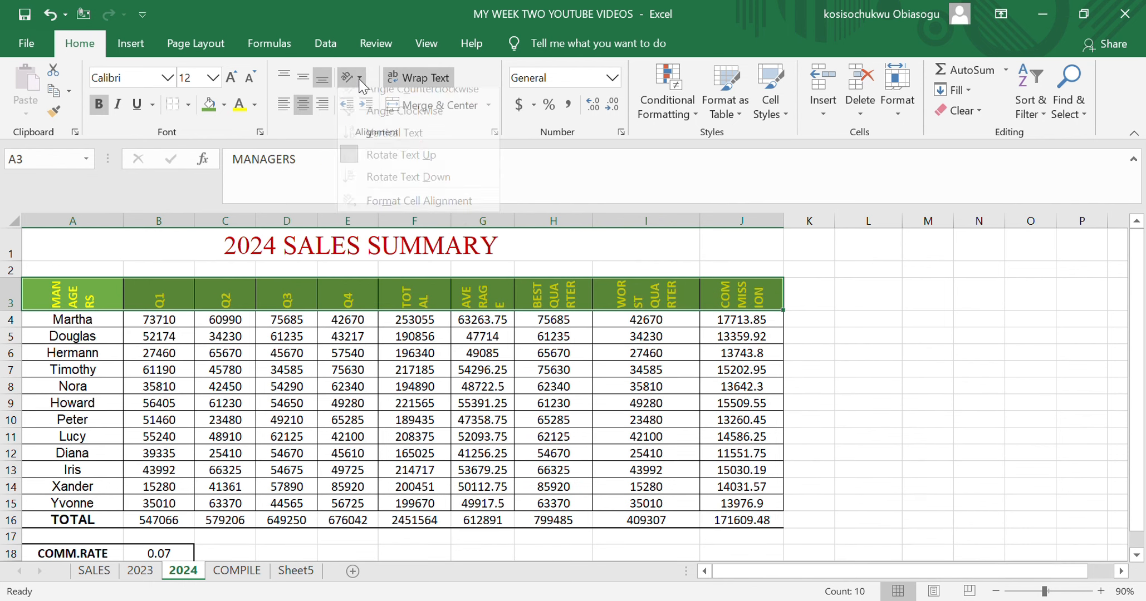
left_click(415, 195)
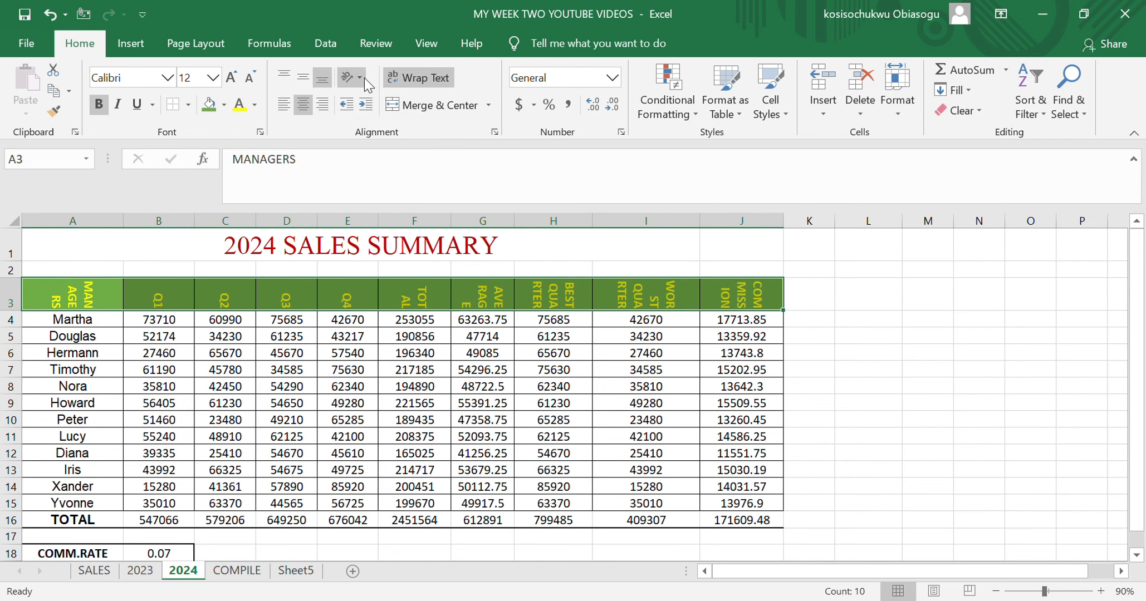
- Turn off text wrapping in the header row and try its text angled counterclockwise, angled clockwise, rotated up and rotated down
left_click(419, 77)
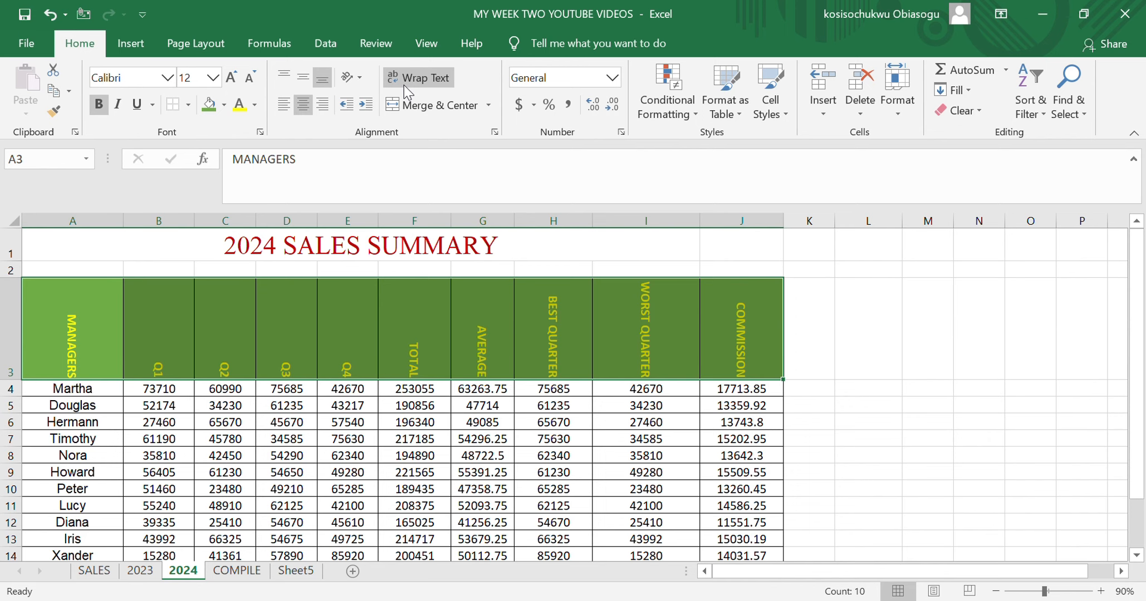
left_click(356, 81)
left_click(372, 102)
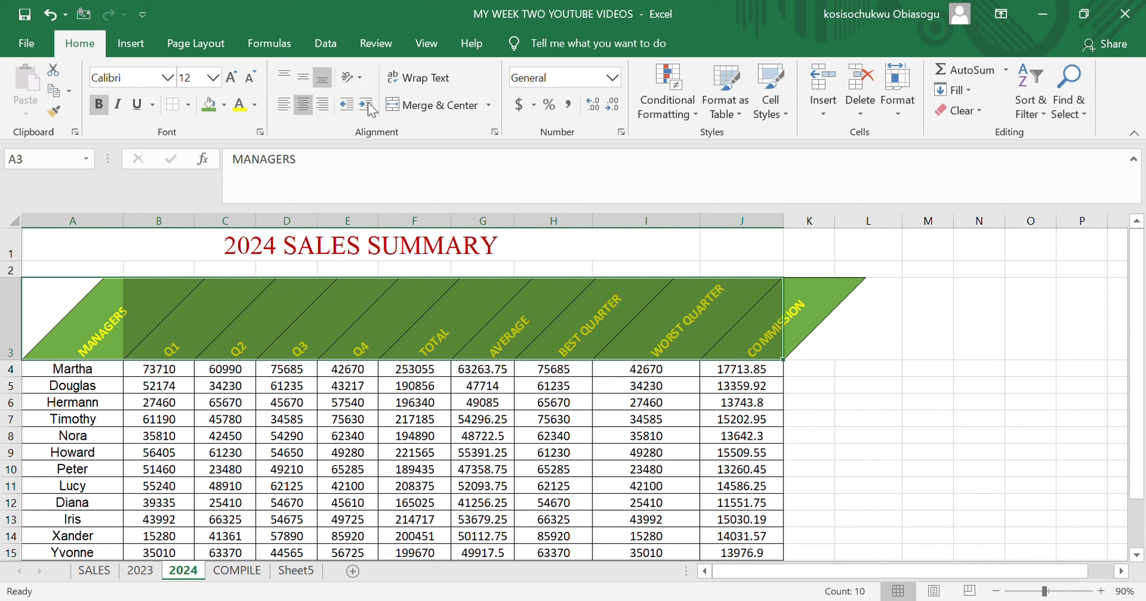
left_click(361, 78)
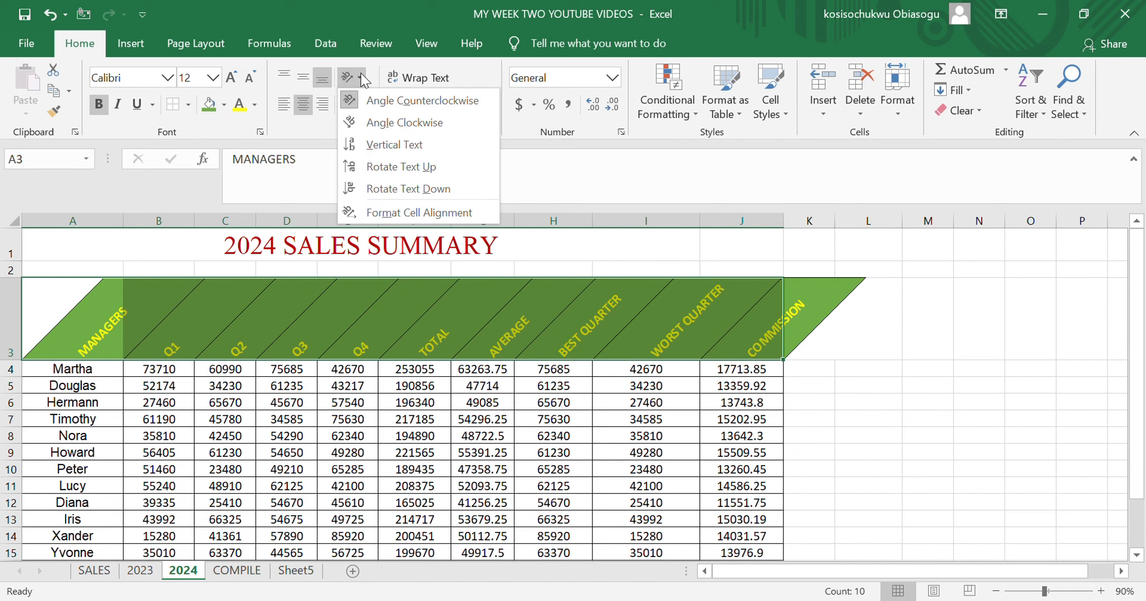
left_click(387, 122)
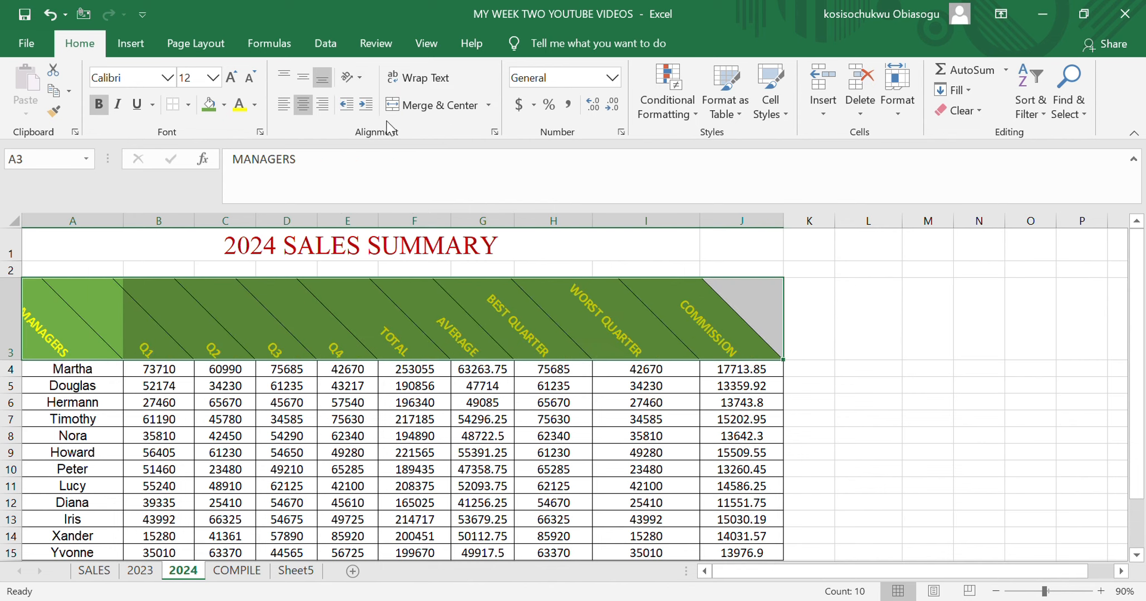
left_click(362, 81)
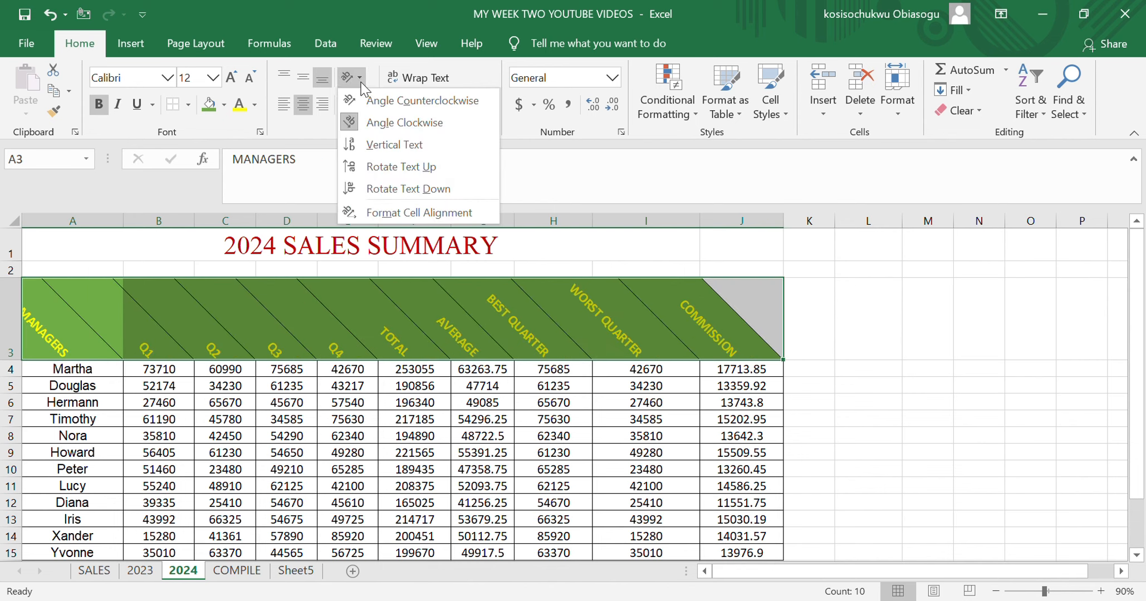
left_click(407, 170)
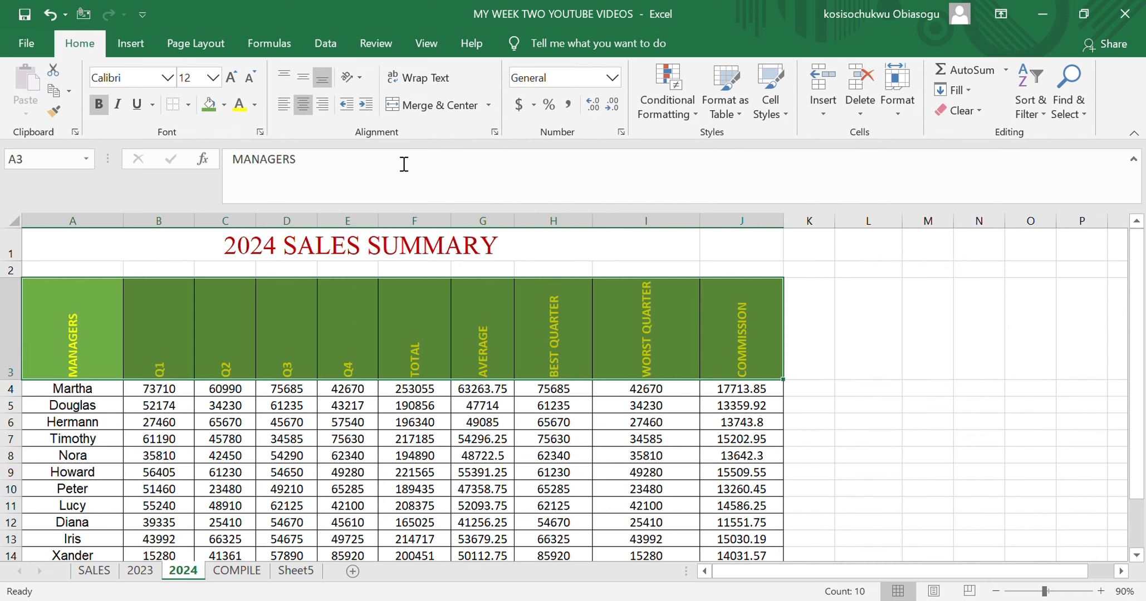
left_click(356, 73)
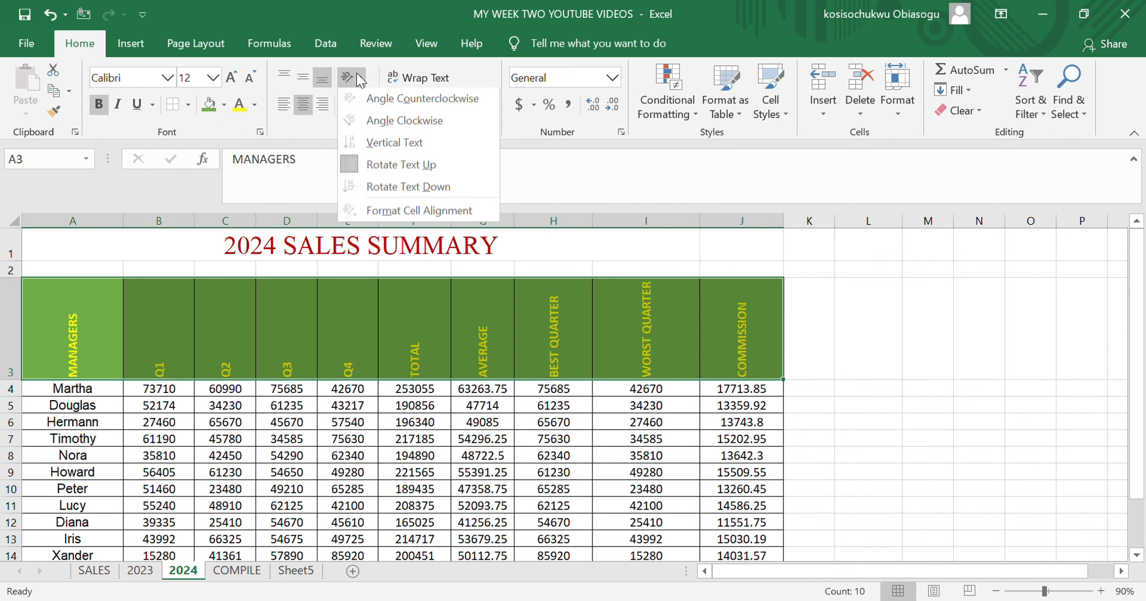
left_click(397, 188)
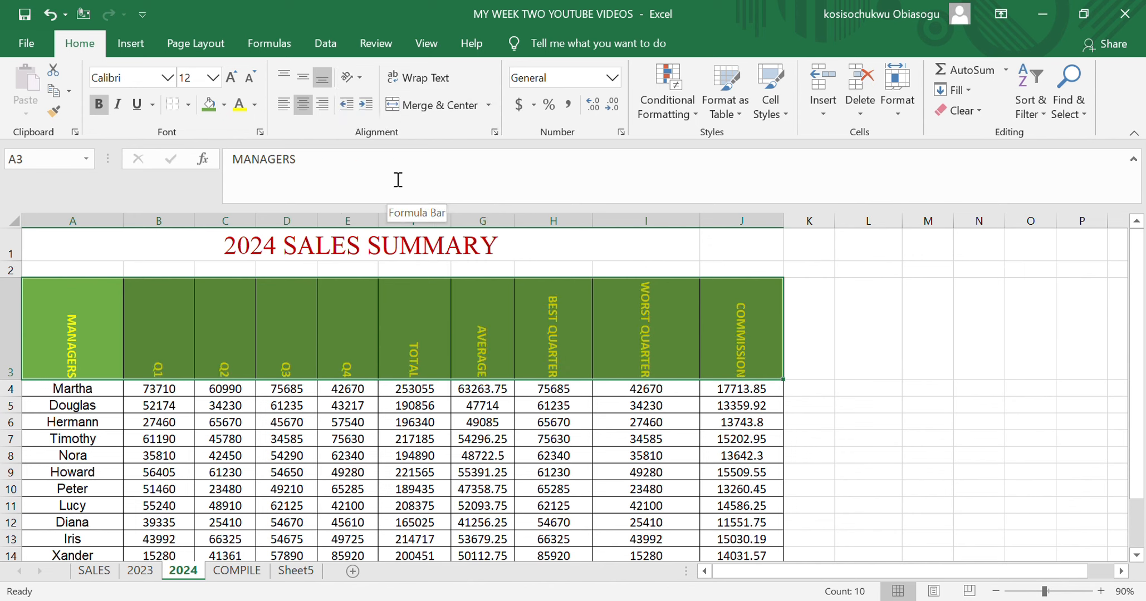
left_click(361, 75)
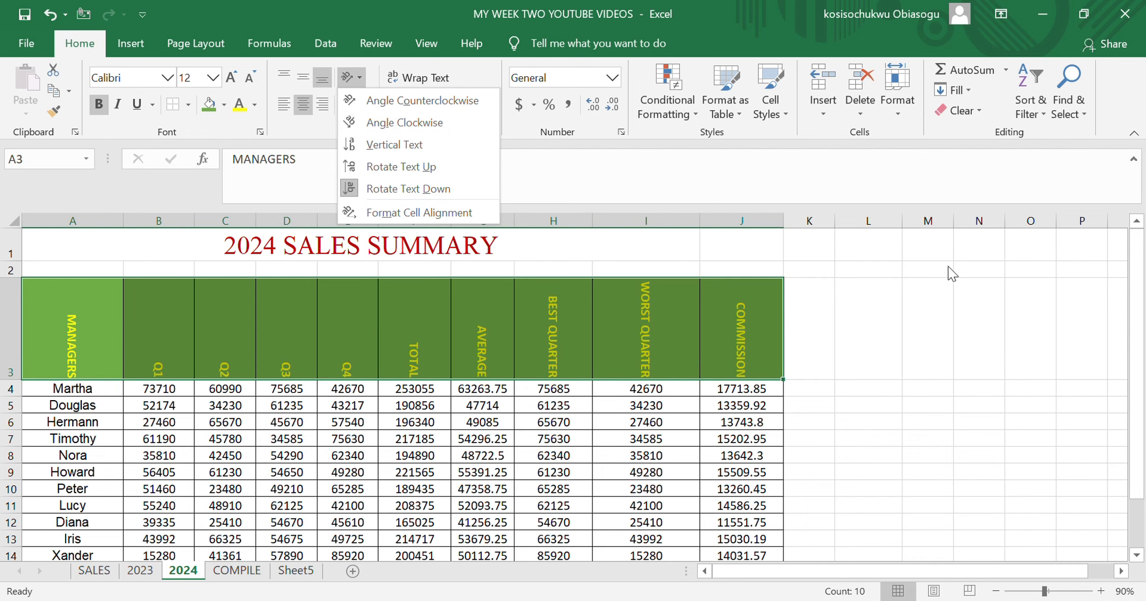
left_click(975, 296)
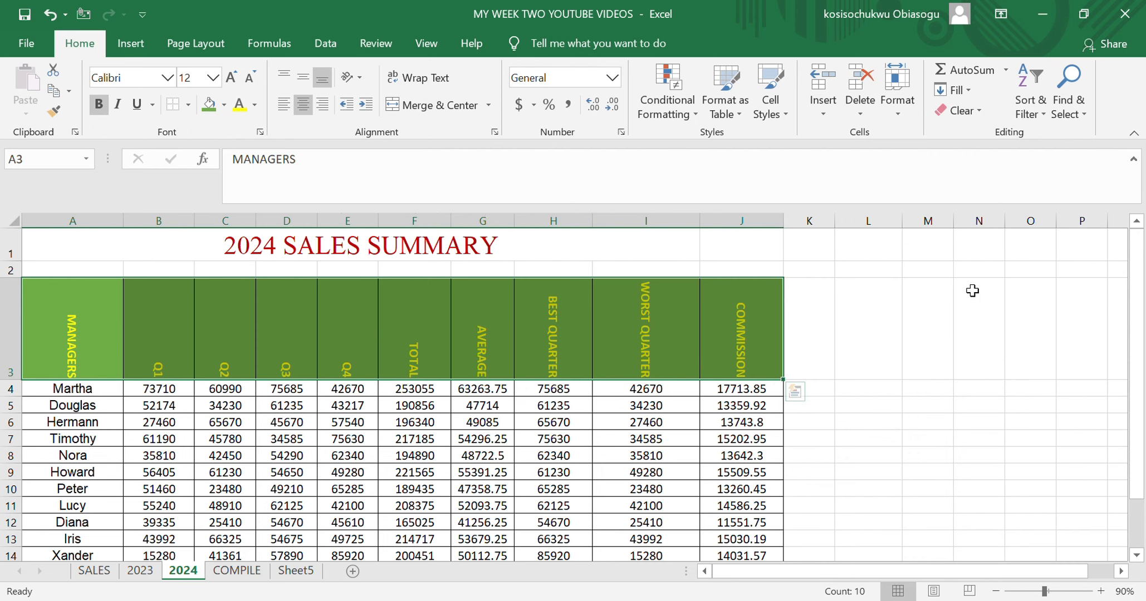
- Undo all the orientation changes and the wrapping removal made to the header row, back to horizontal wrapped text
left_click(48, 15)
left_click(47, 14)
left_click(47, 15)
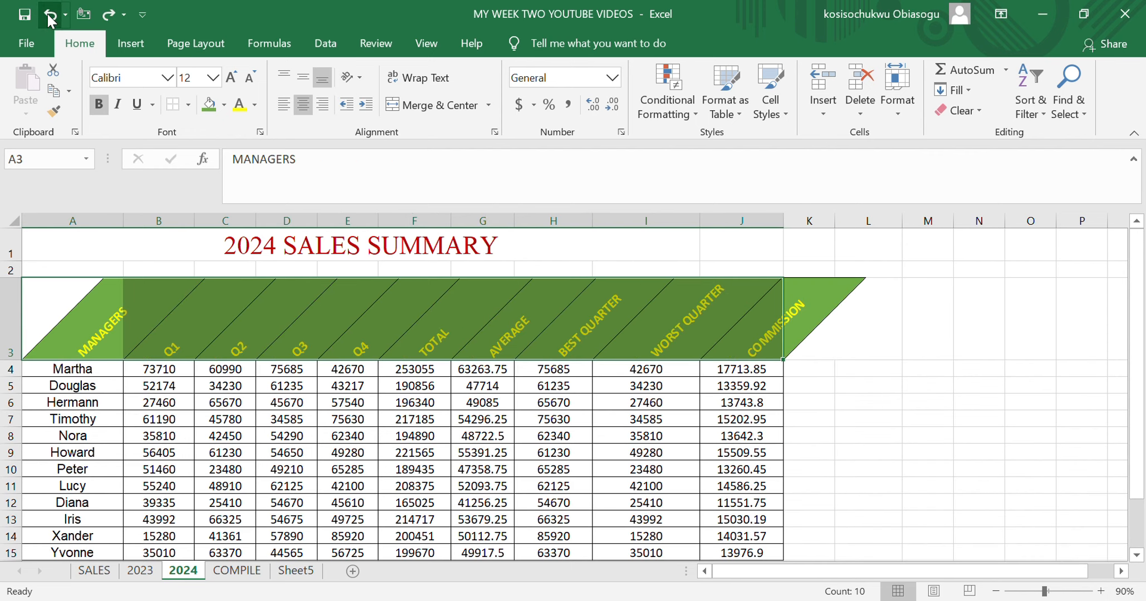
left_click(47, 15)
left_click(48, 14)
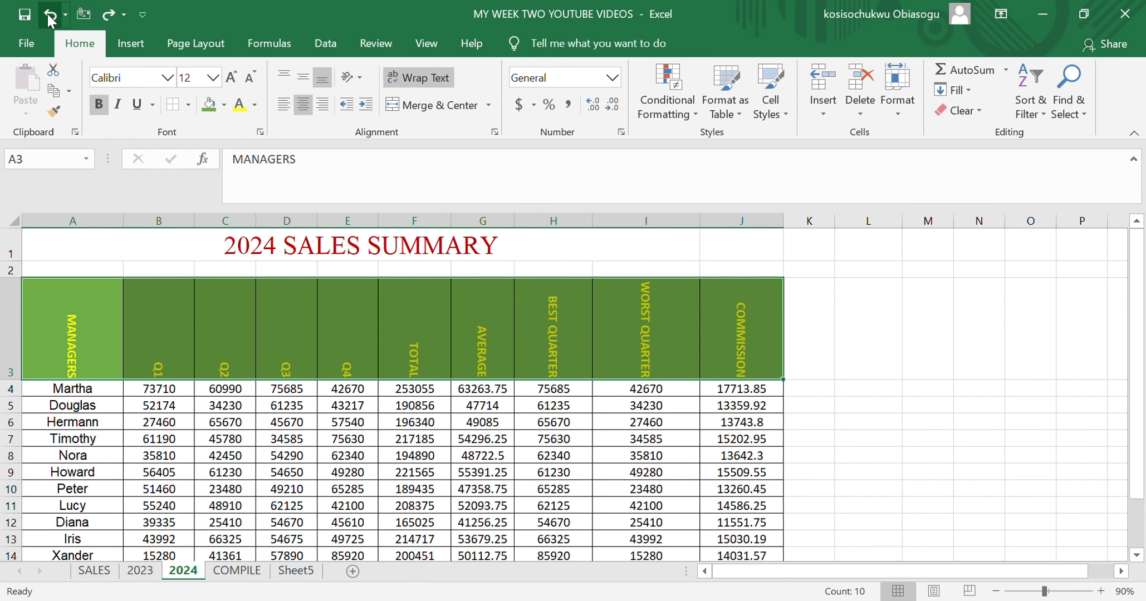
left_click(48, 14)
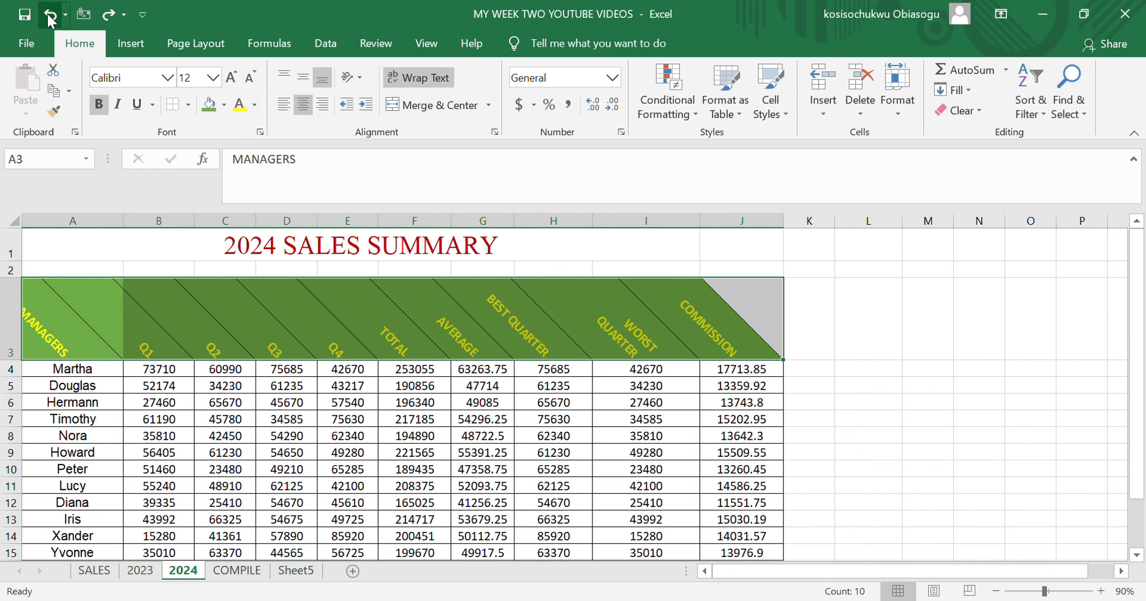
left_click(47, 15)
left_click(48, 14)
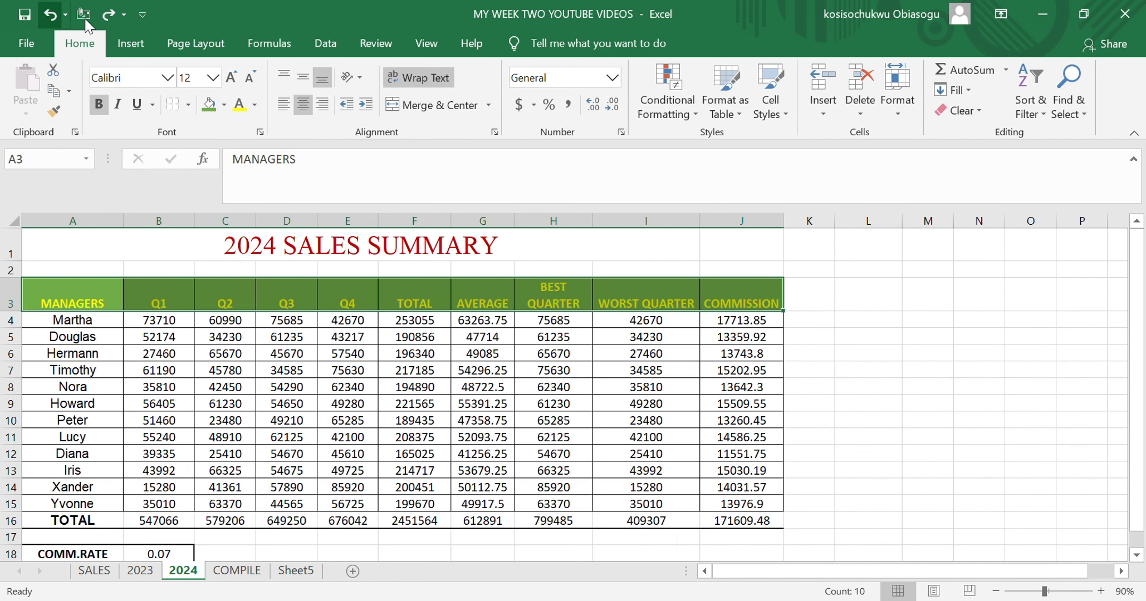
left_click(905, 366)
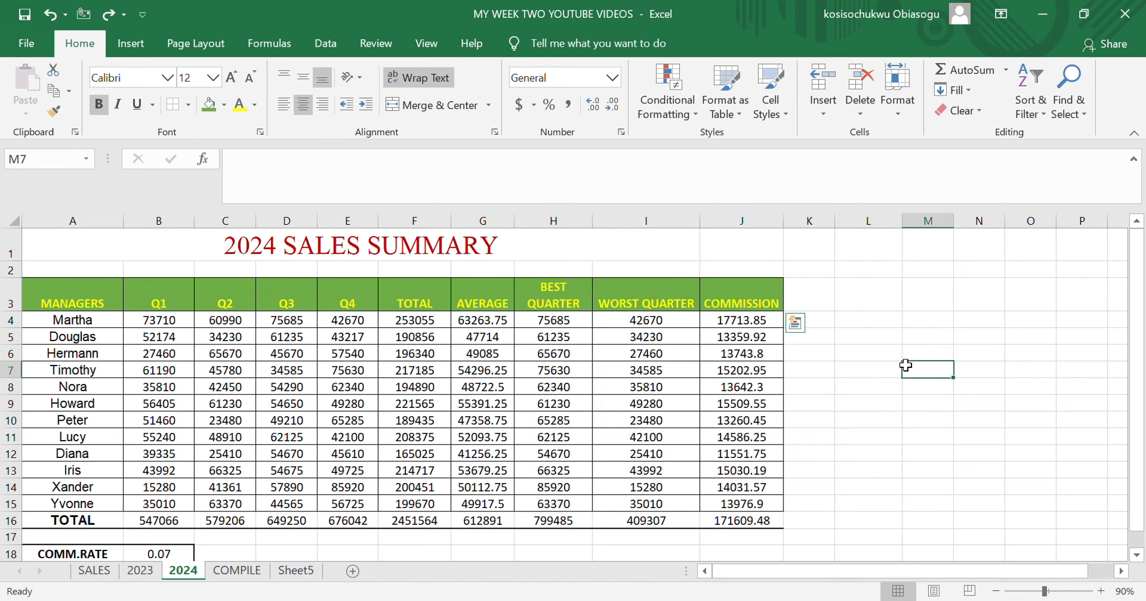